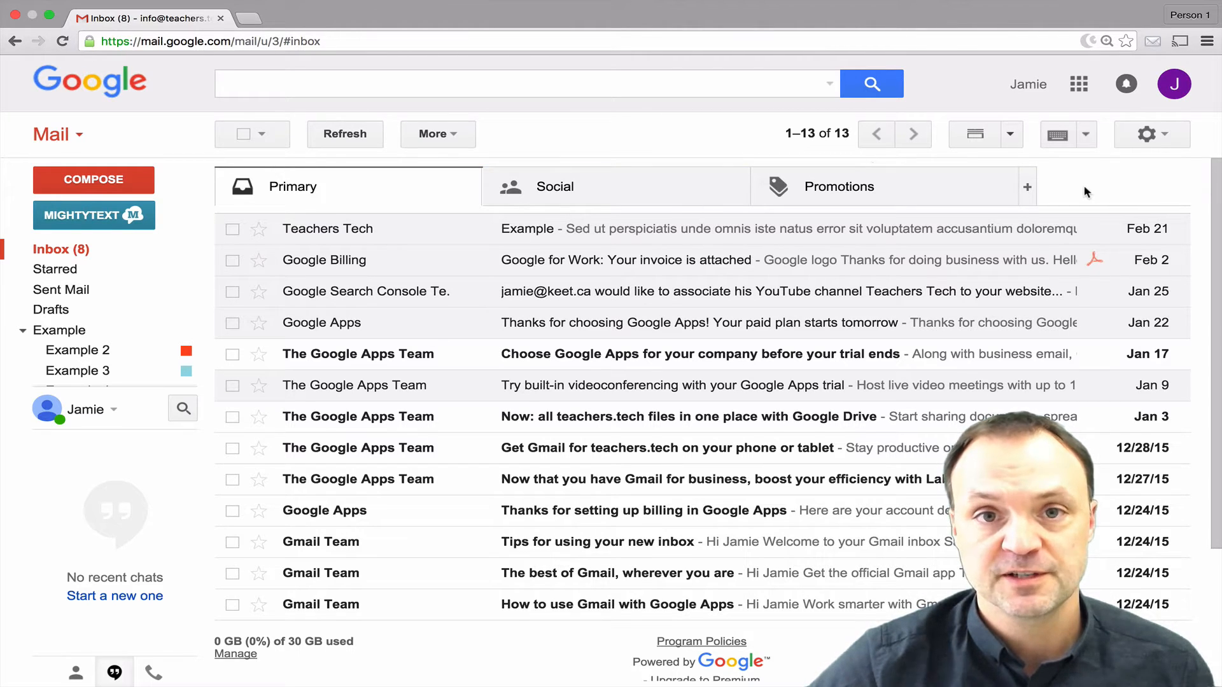
# Step: From Settings, reach Filters and Blocked Addresses and start a new filter
pyautogui.click(1169, 139)
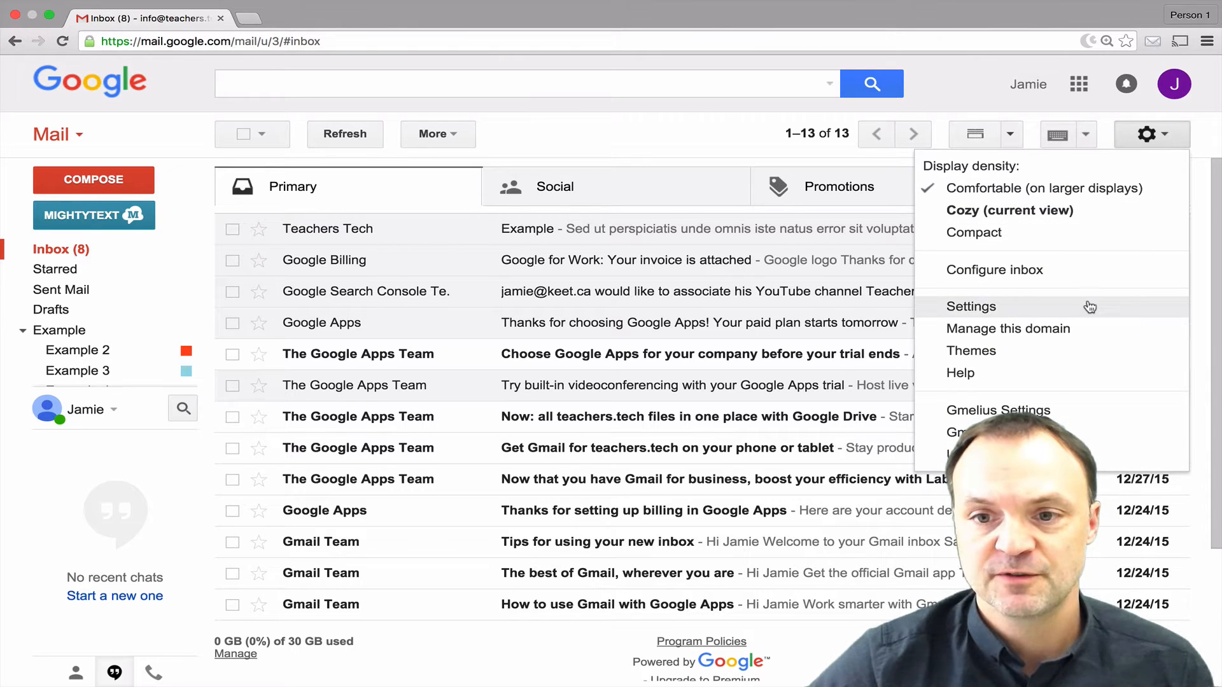
pyautogui.click(1031, 306)
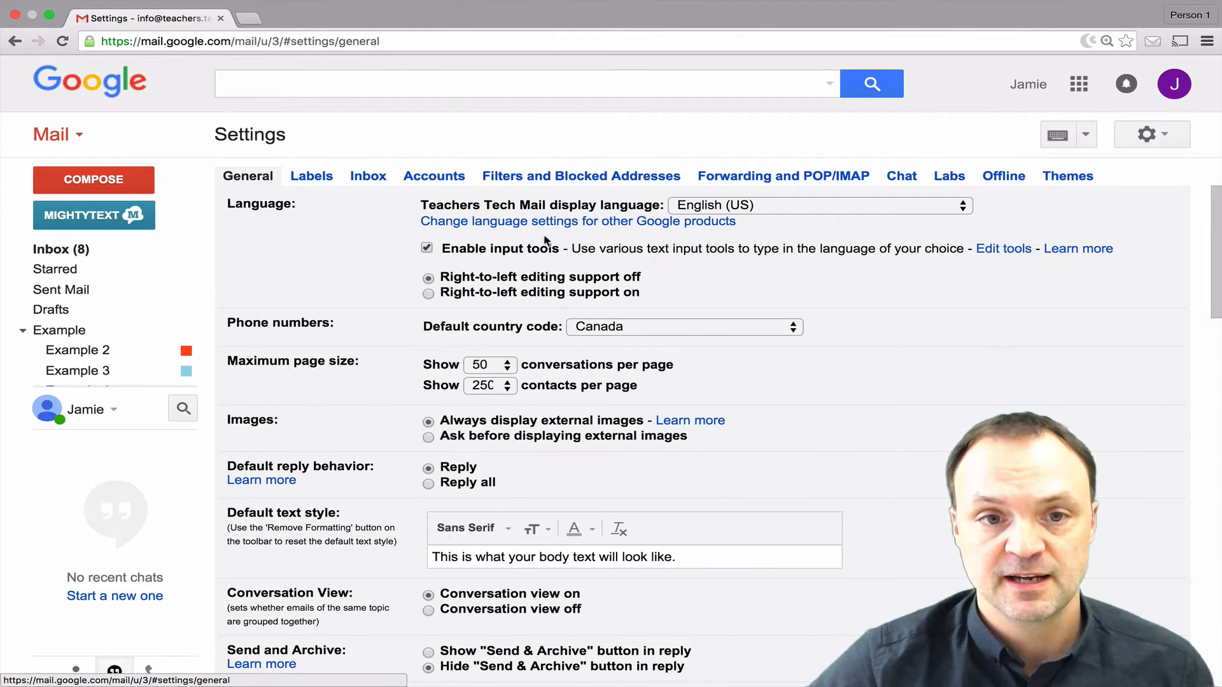
pyautogui.click(521, 180)
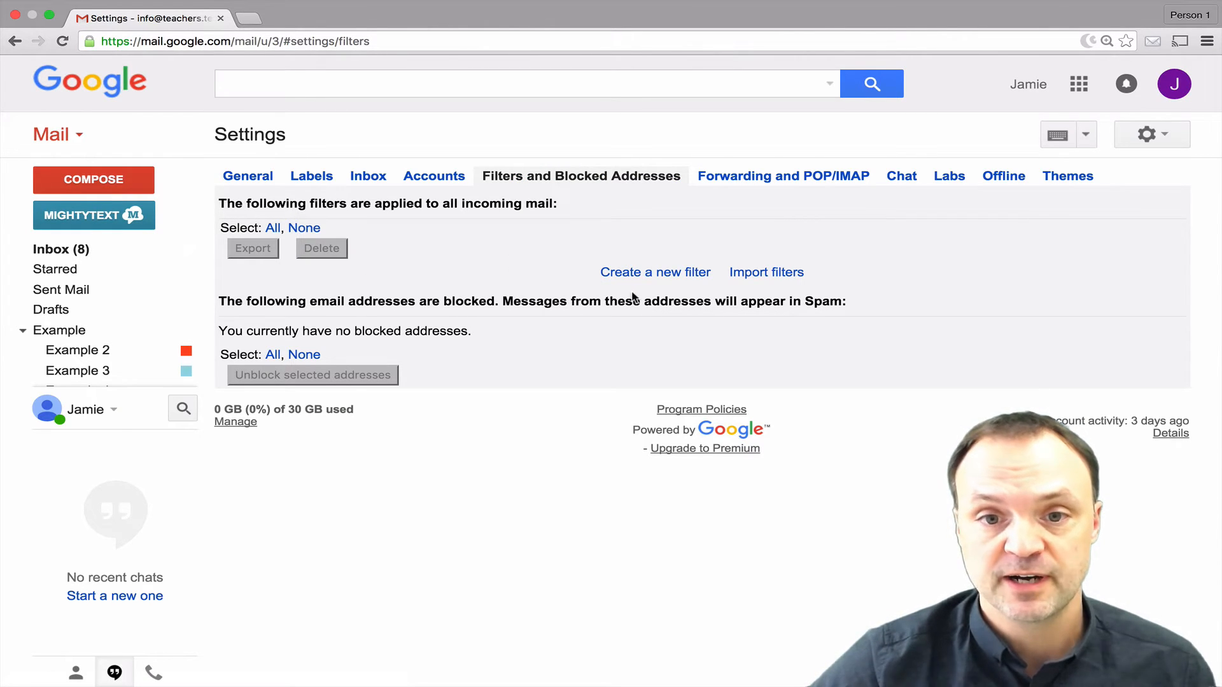
pyautogui.click(640, 276)
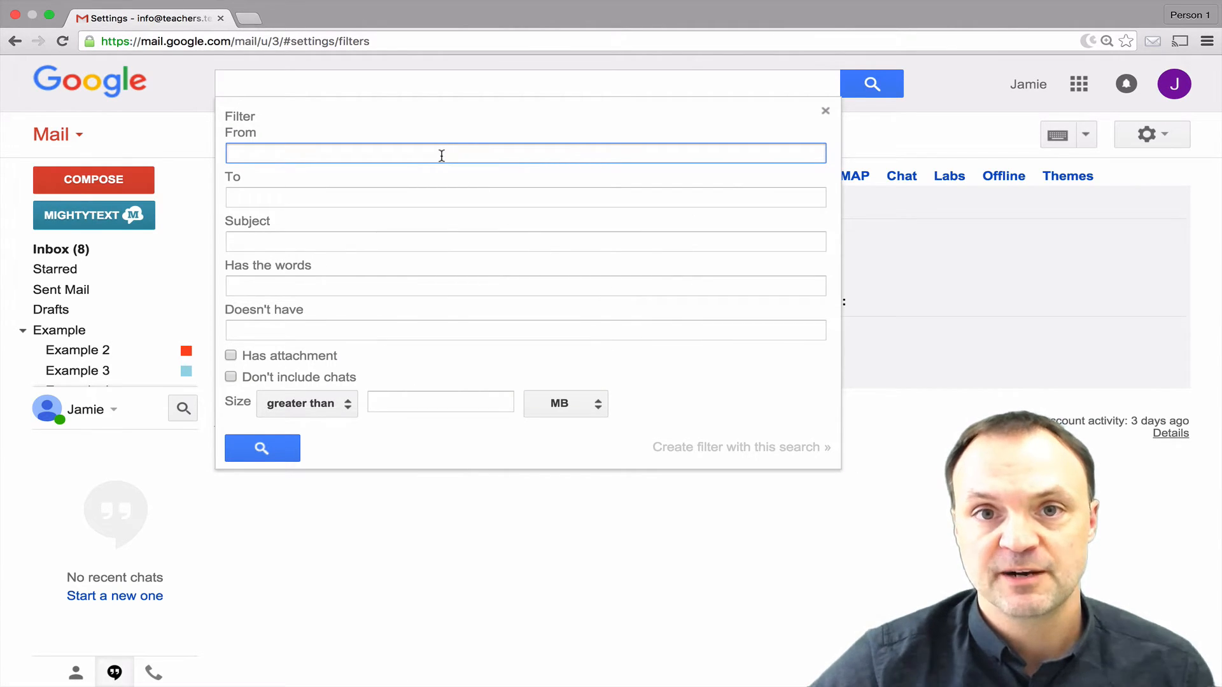
# Step: Match mail that has the words 'youtube' and continue to the filter's actions
pyautogui.click(338, 200)
pyautogui.click(333, 241)
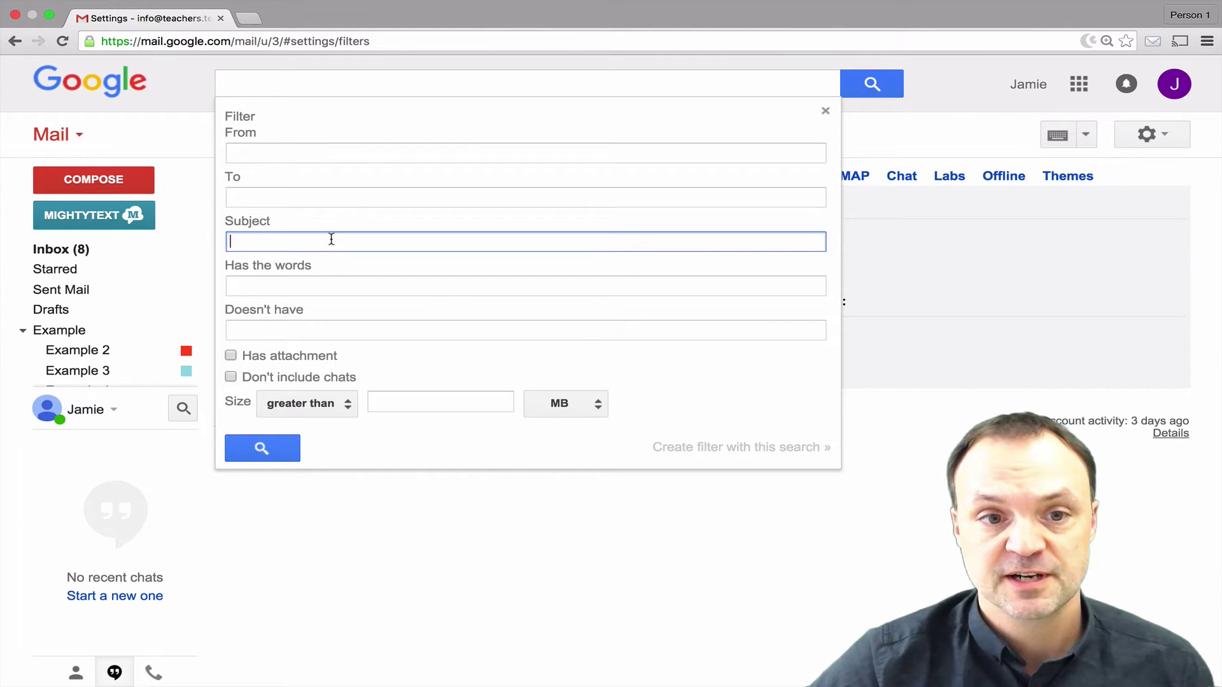
pyautogui.click(326, 287)
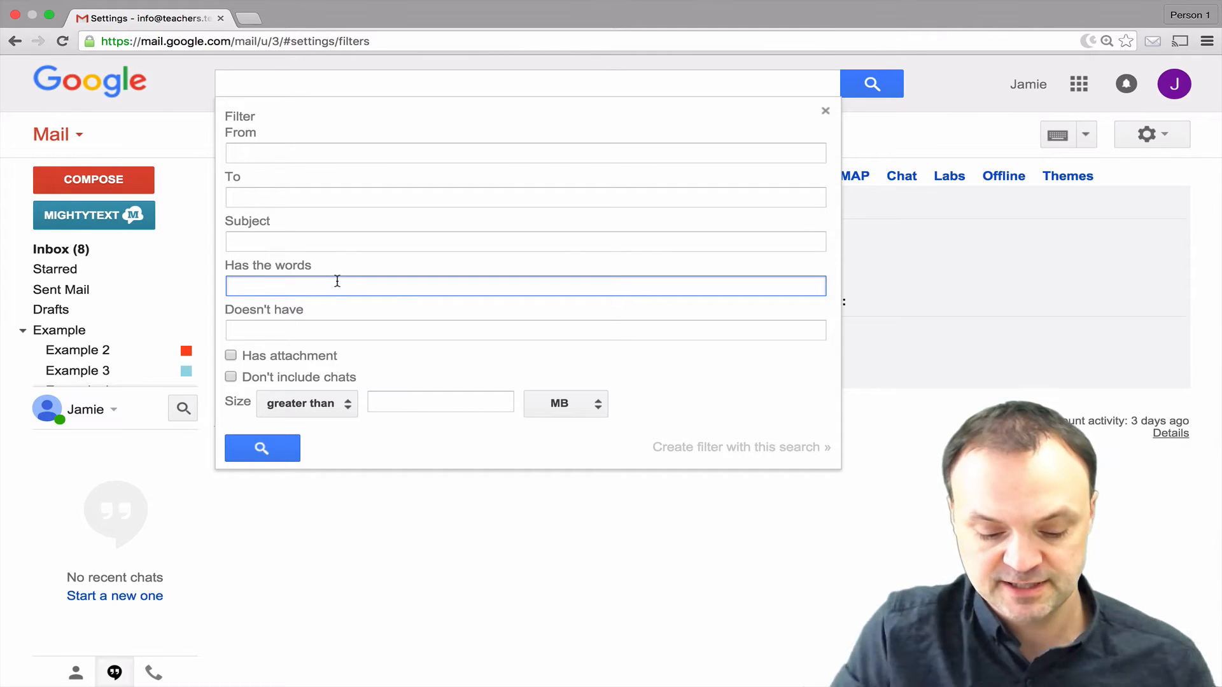
pyautogui.write('youtube')
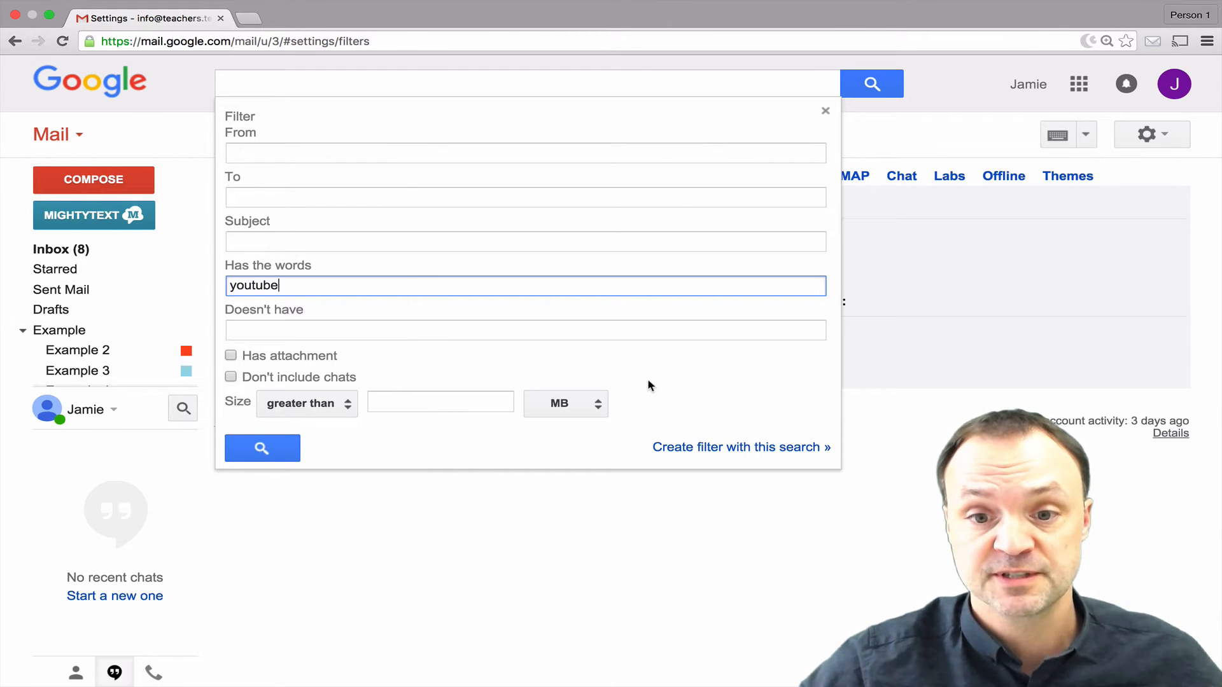
pyautogui.click(720, 449)
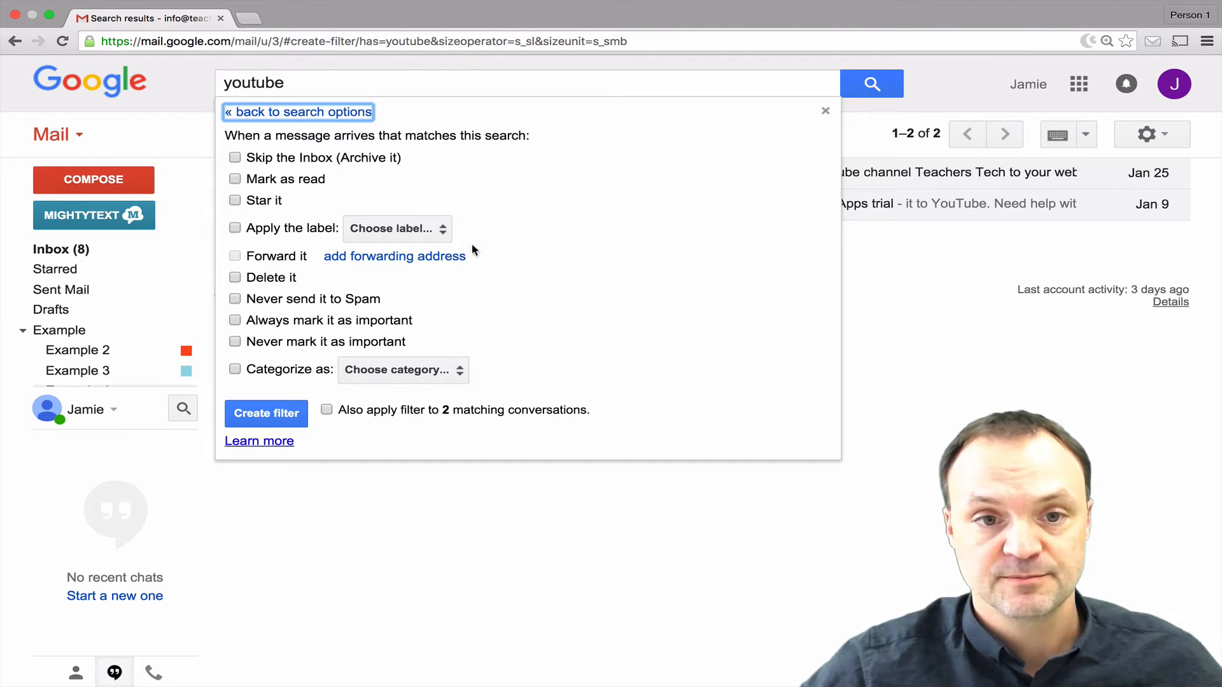
# Step: Create a new label 'example 5' nested under Example as the label to apply
pyautogui.click(444, 229)
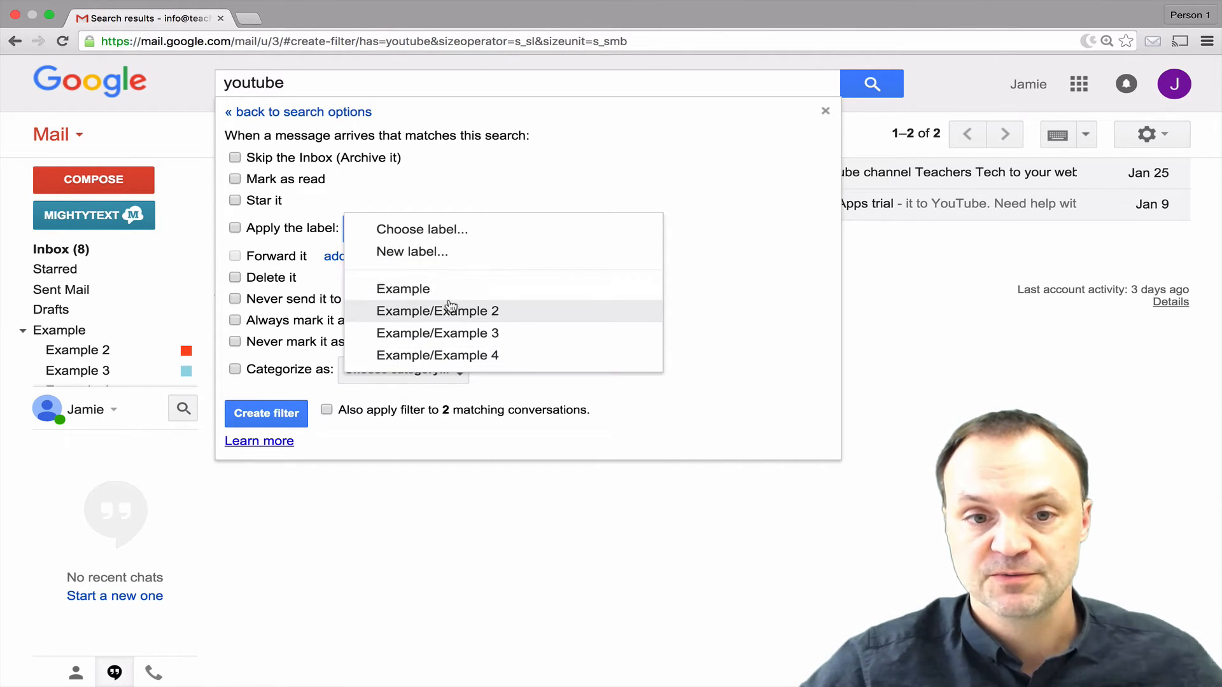
pyautogui.click(452, 254)
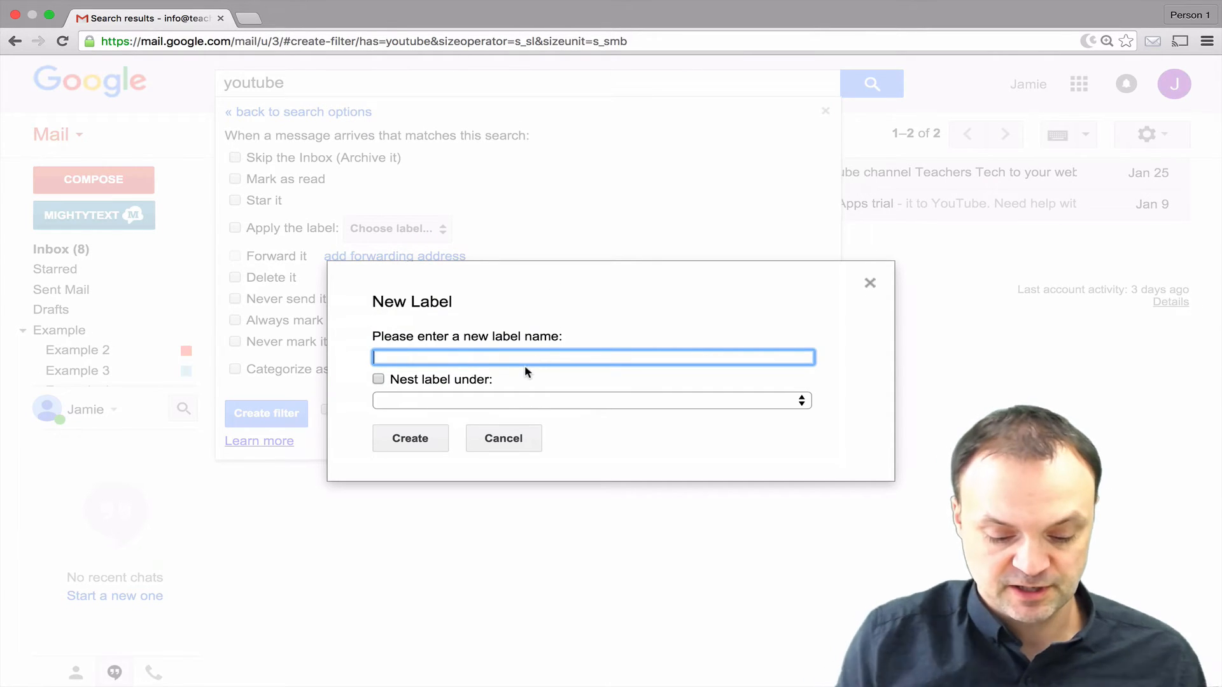
pyautogui.write('exam')
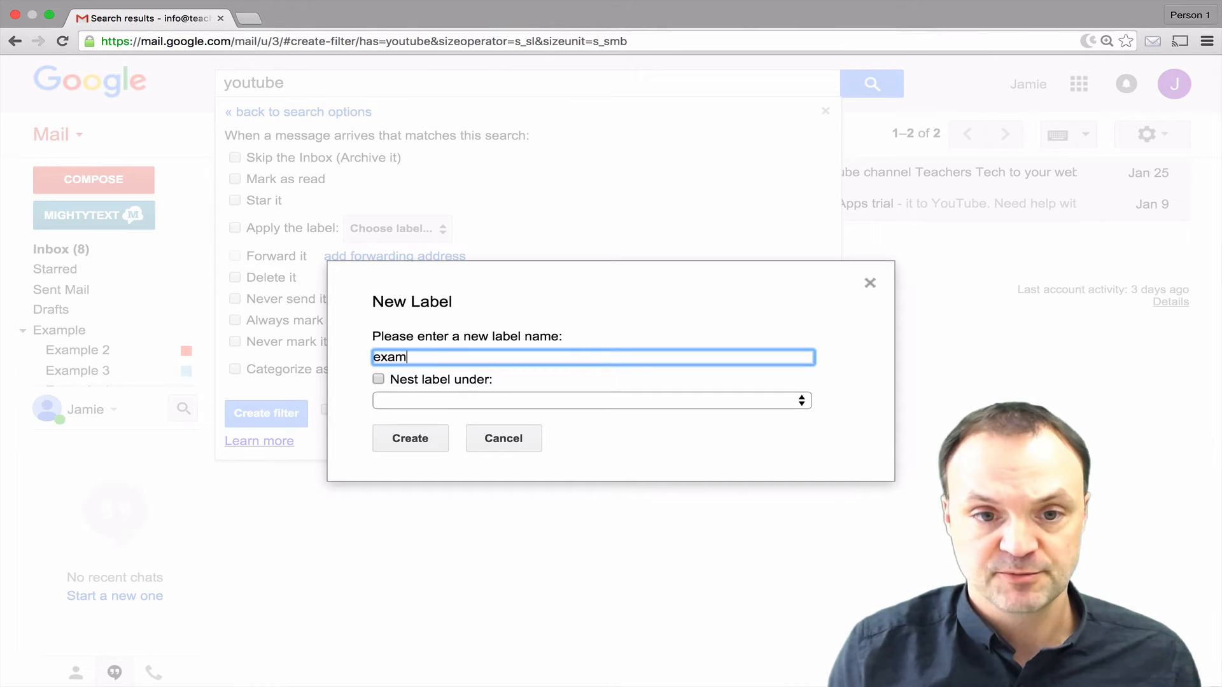
pyautogui.write('ple 5')
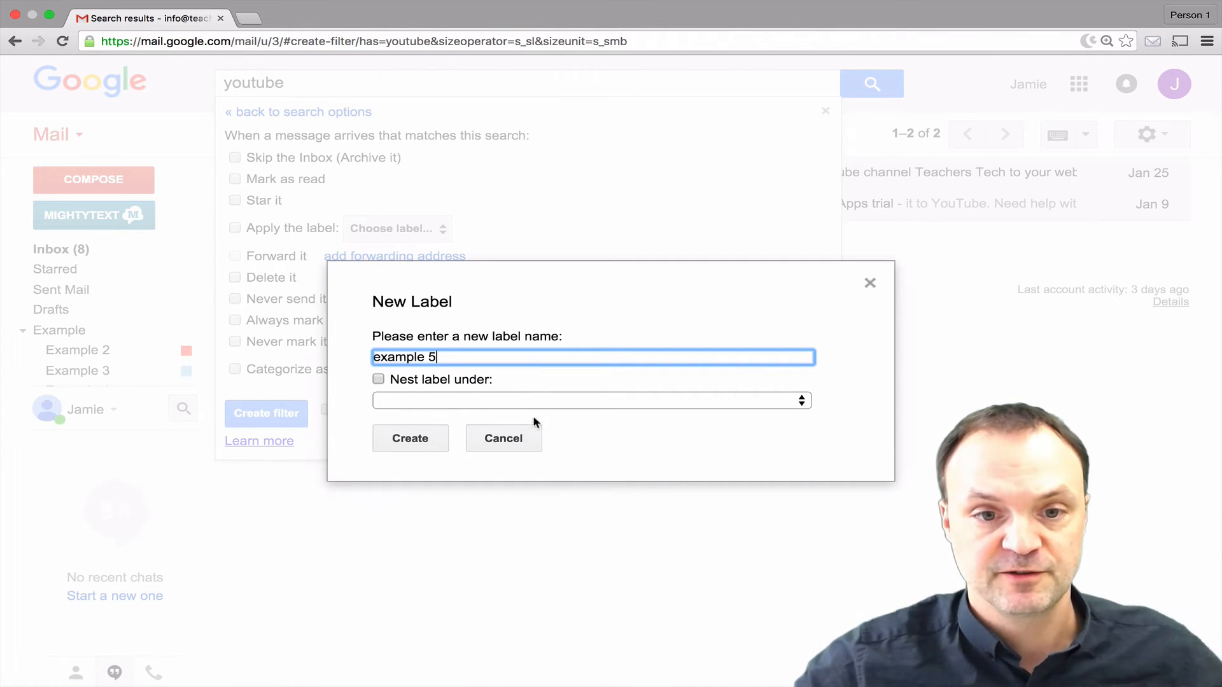
pyautogui.click(436, 401)
pyautogui.click(449, 406)
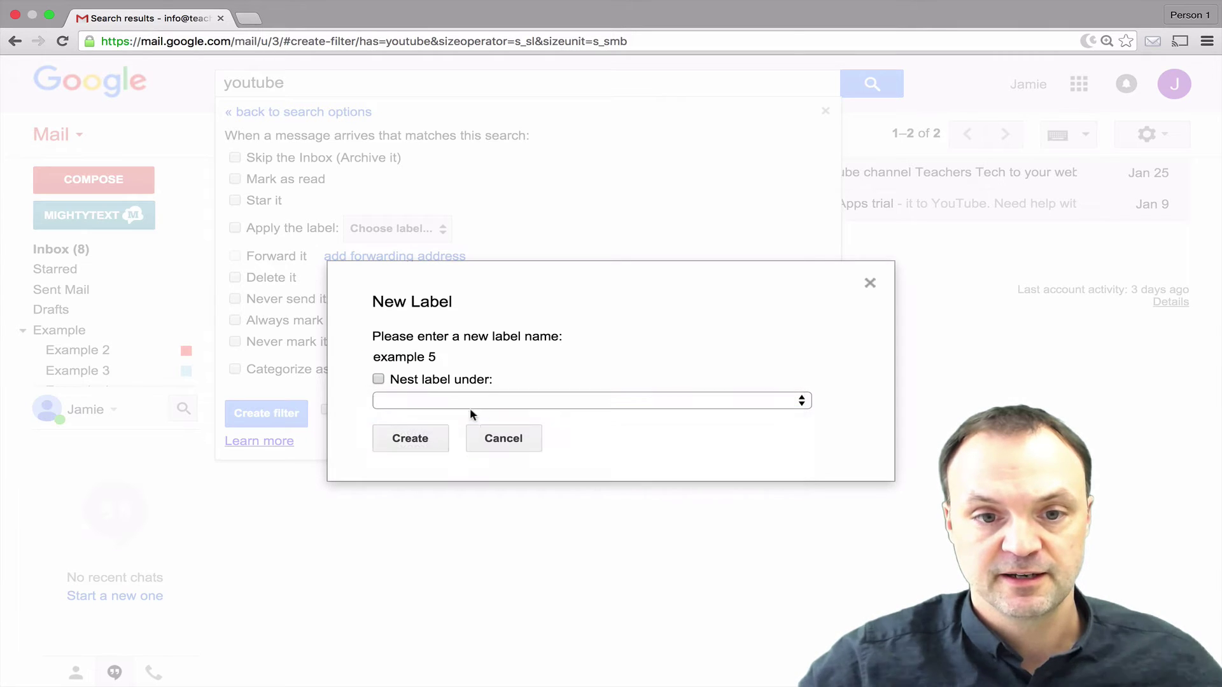
pyautogui.click(409, 439)
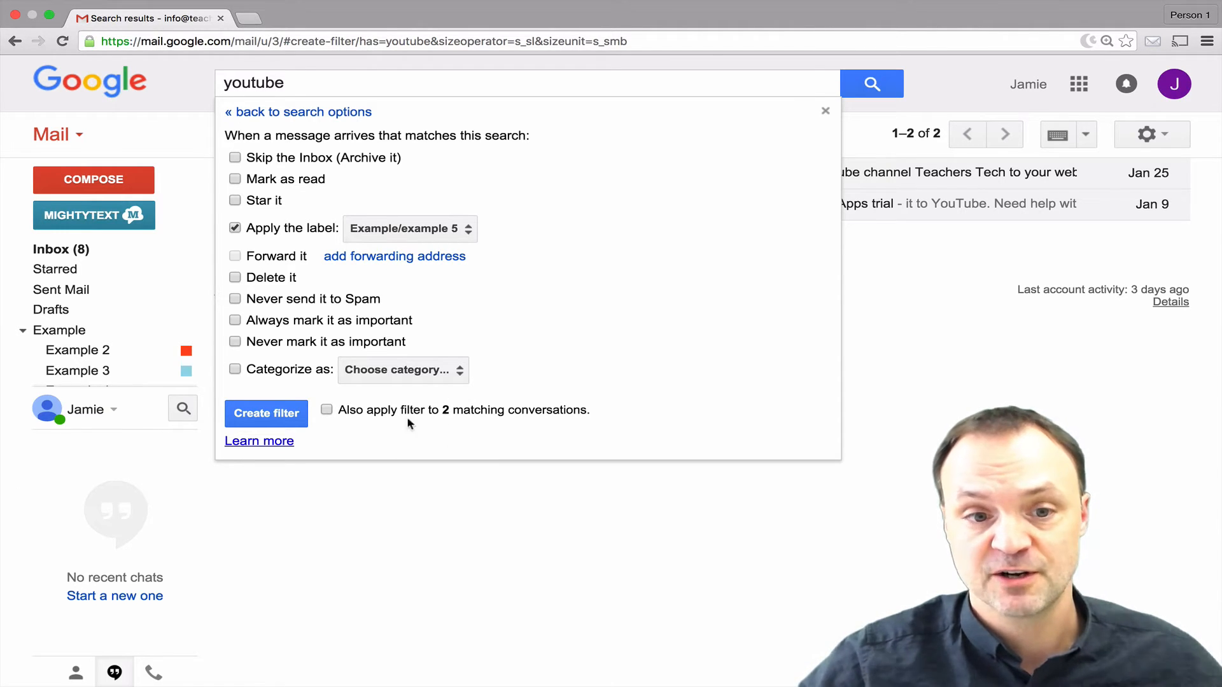
# Step: Also apply to the 2 matching conversations and create the youtube filter
pyautogui.click(327, 410)
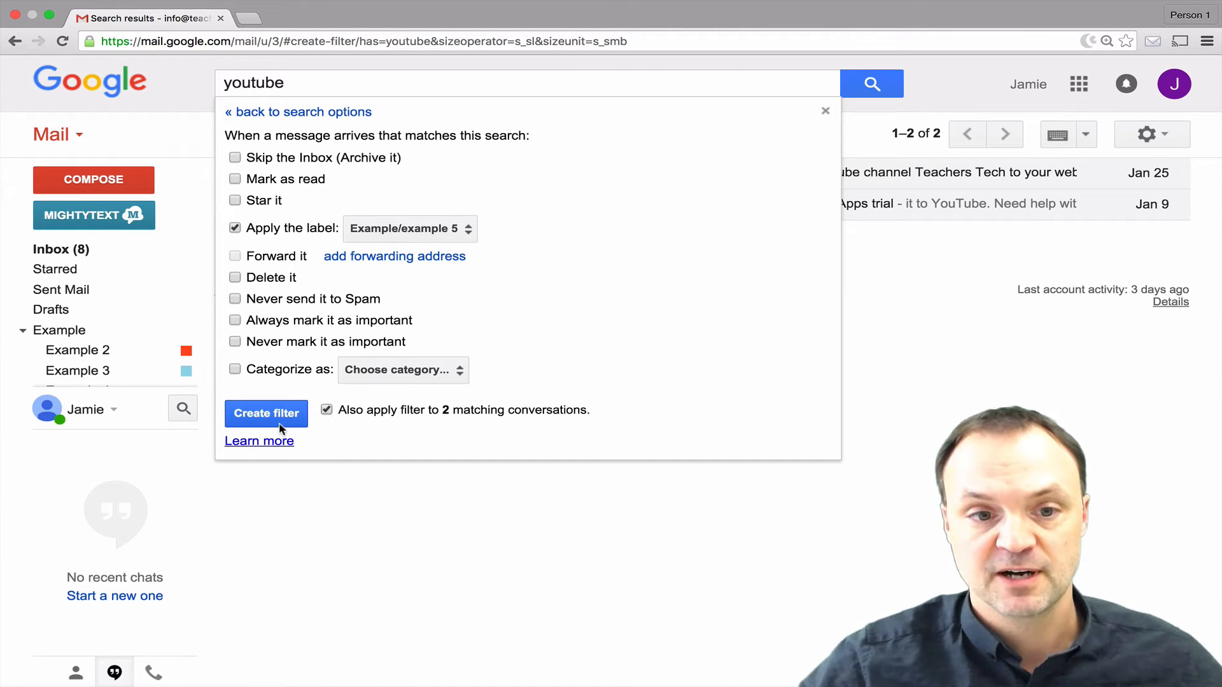
pyautogui.click(266, 412)
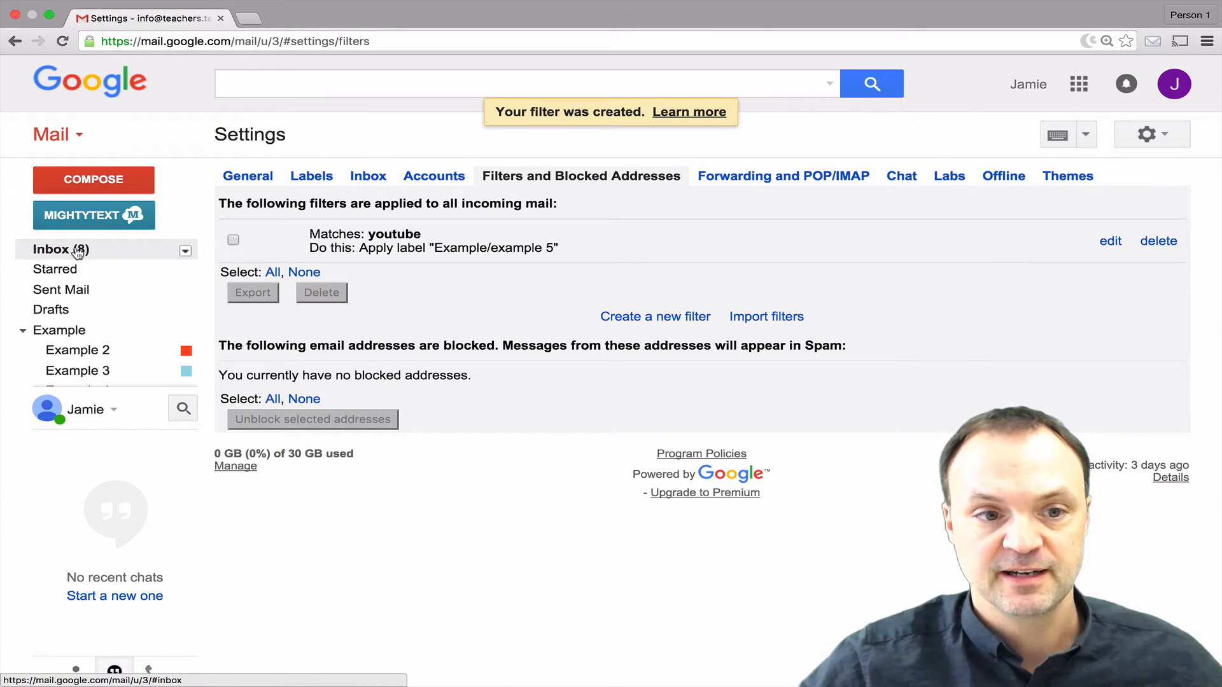
pyautogui.moveTo(105, 363)
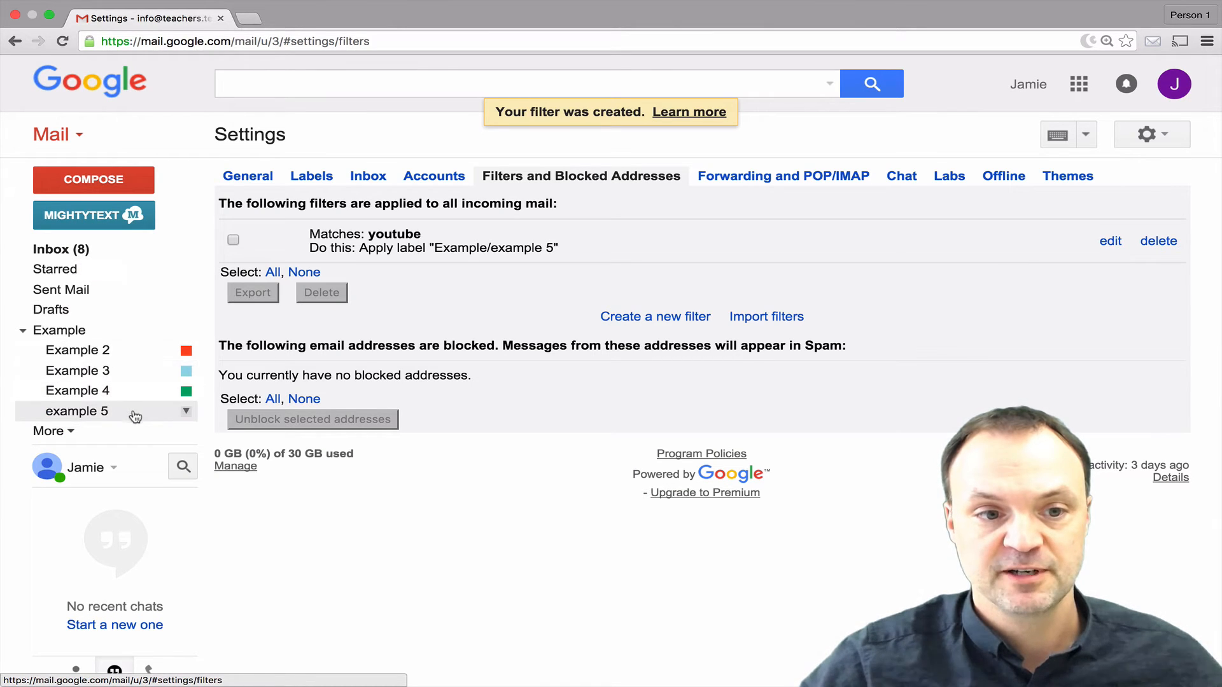
# Step: Colour the example 5 label orange and return to the inbox
pyautogui.click(186, 412)
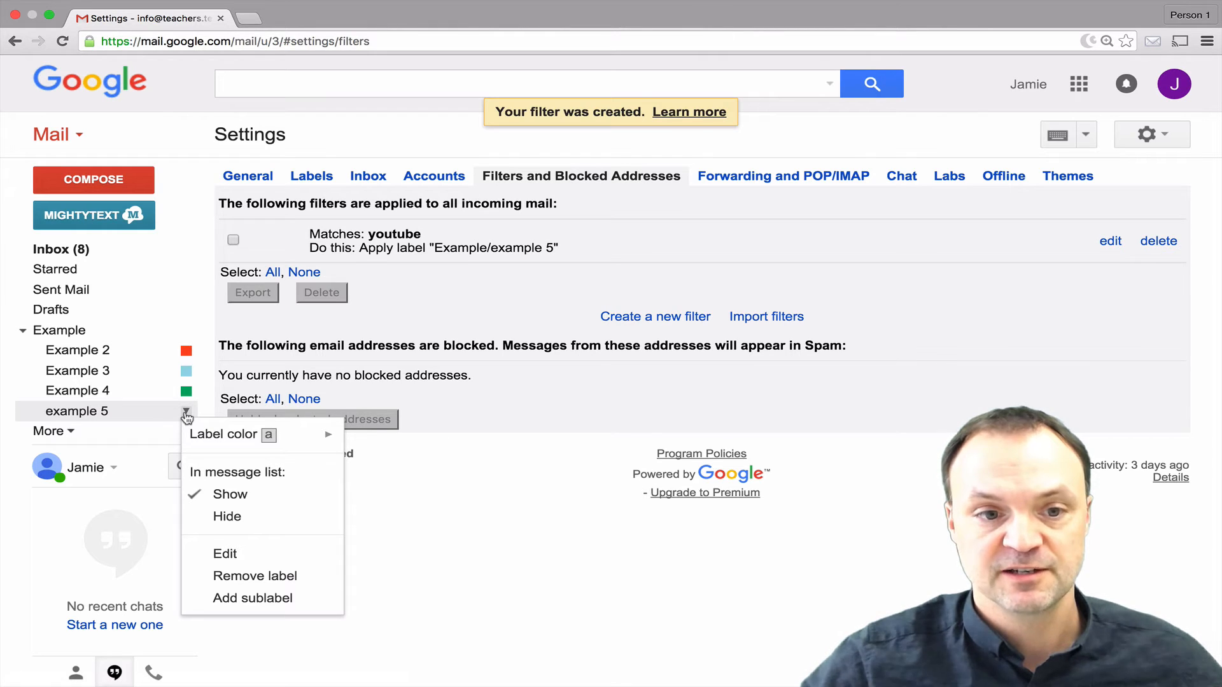
pyautogui.moveTo(259, 435)
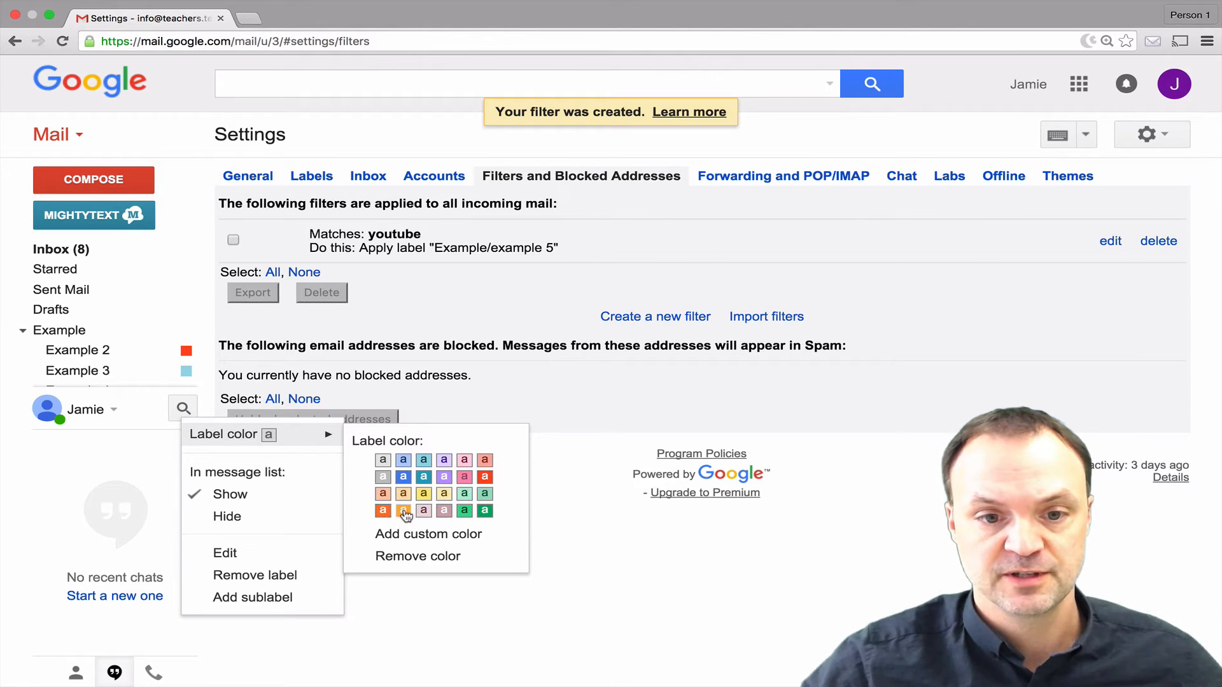
pyautogui.click(403, 511)
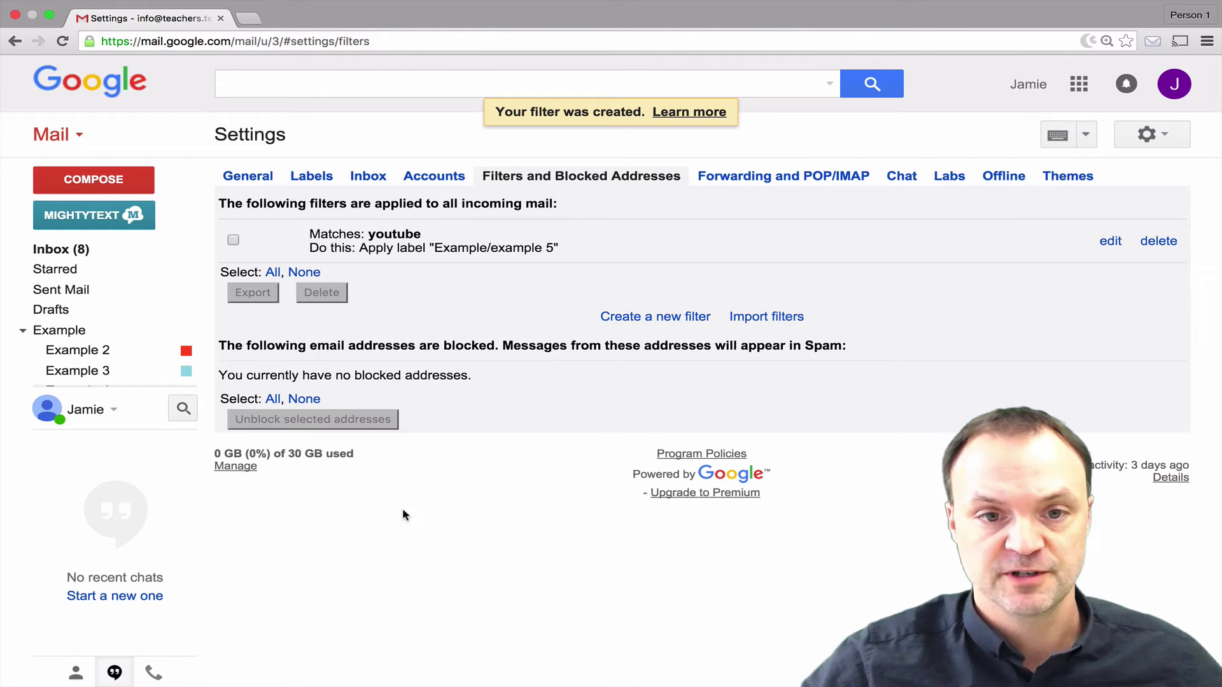
pyautogui.click(113, 256)
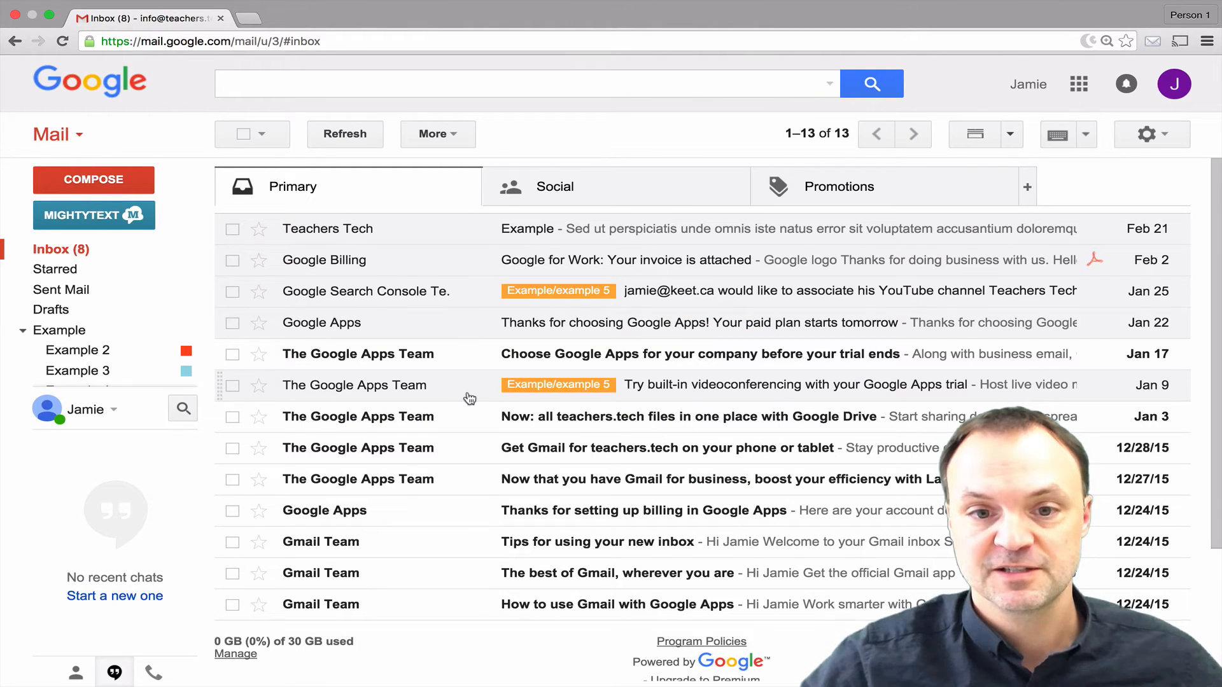
pyautogui.click(469, 297)
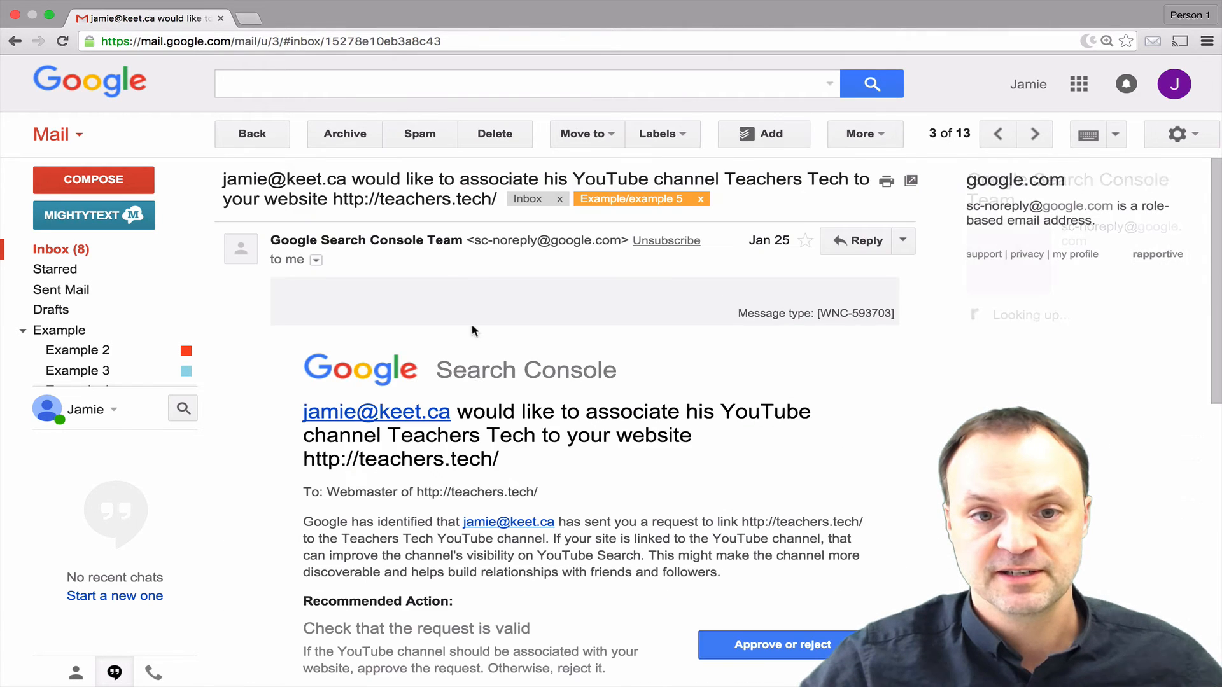
pyautogui.scroll(-5, 472, 324)
pyautogui.scroll(-5, 478, 408)
pyautogui.scroll(3, 477, 408)
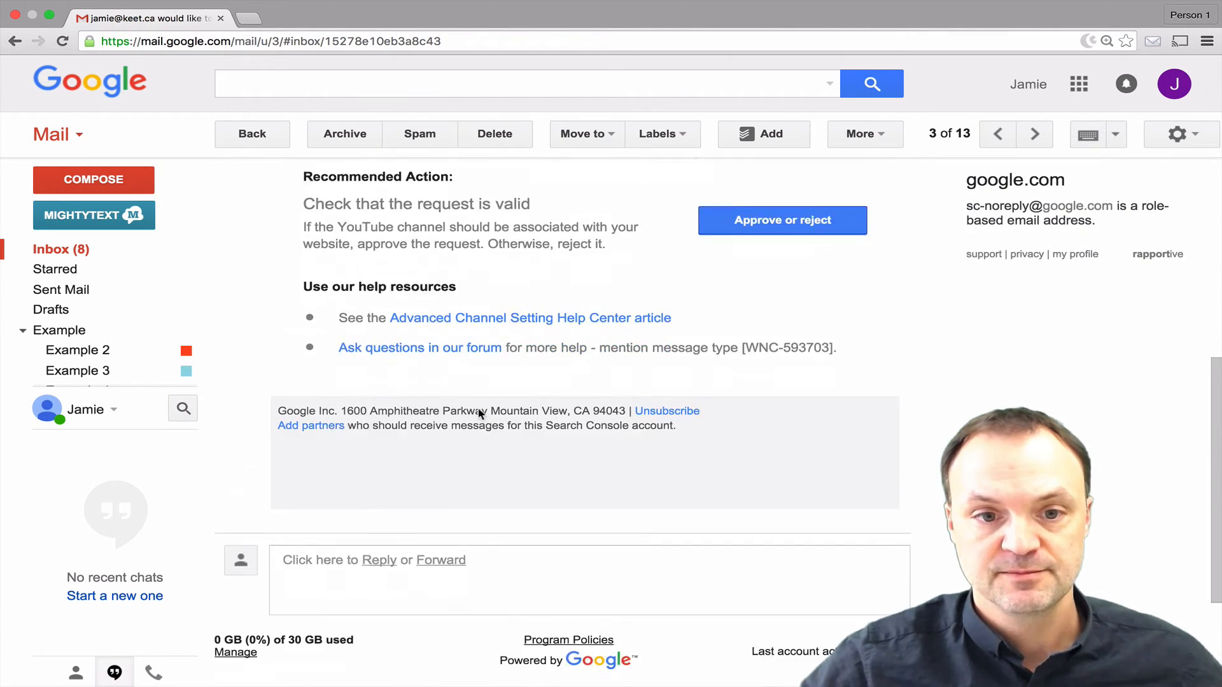
pyautogui.scroll(5, 478, 408)
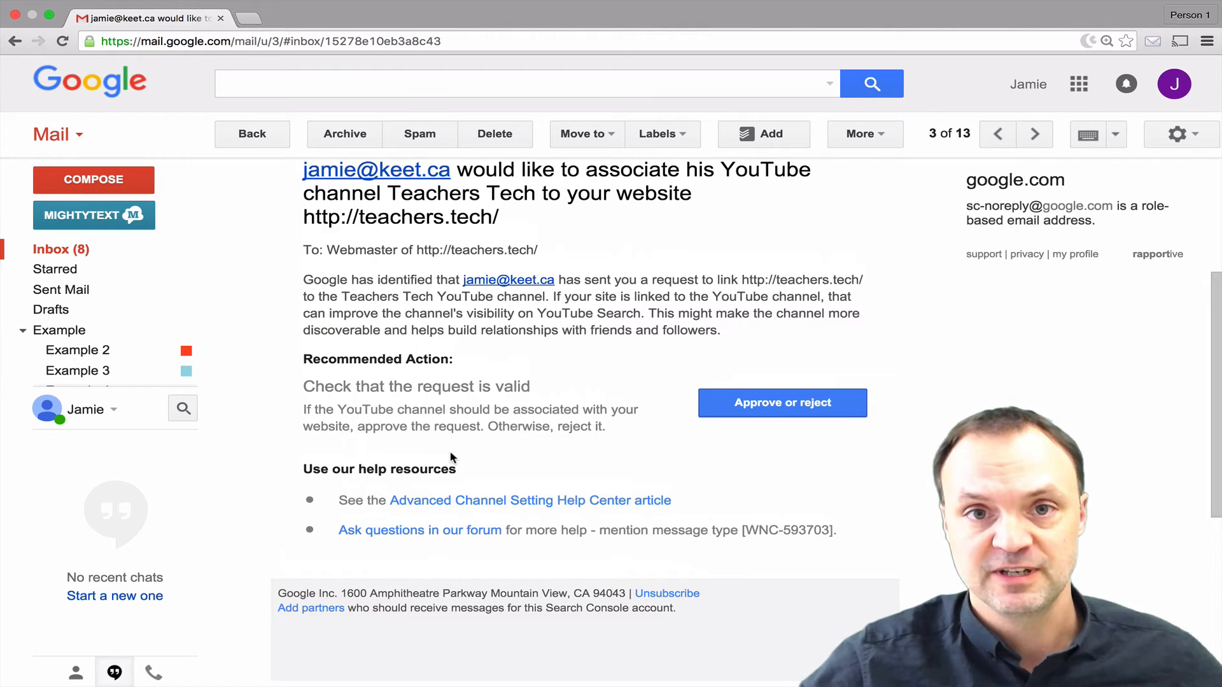
pyautogui.click(59, 250)
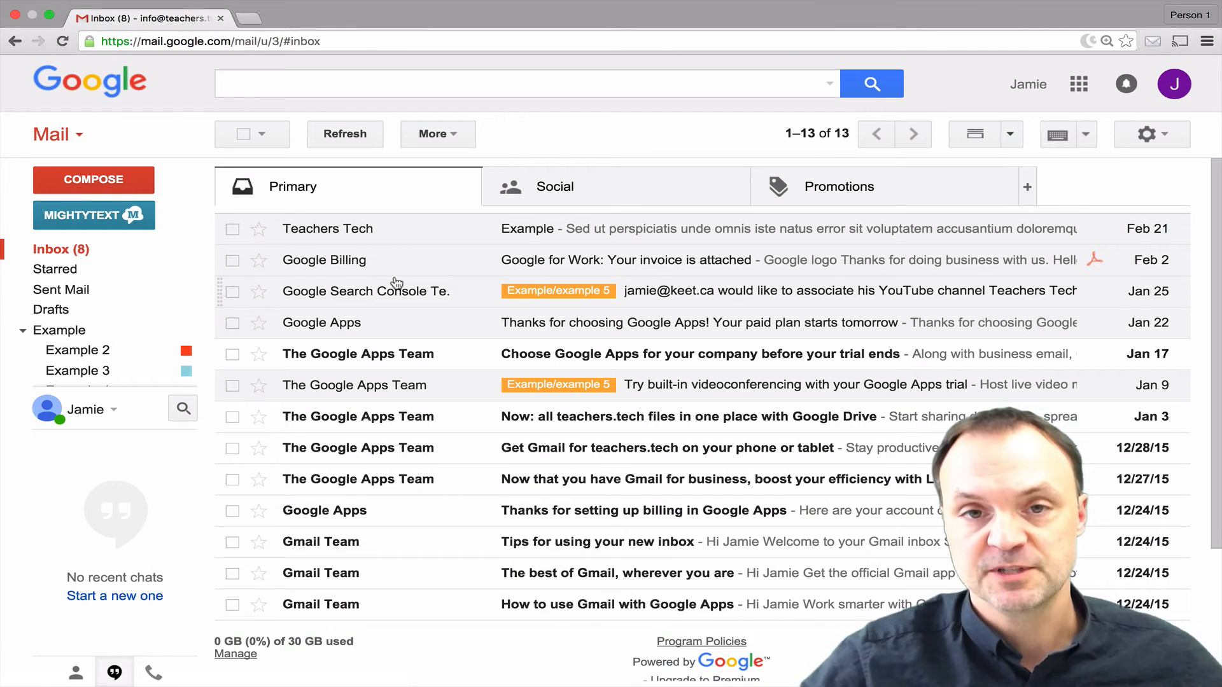
# Step: From the Teachers Tech Example email, choose 'Filter messages like this' for its sender
pyautogui.click(451, 235)
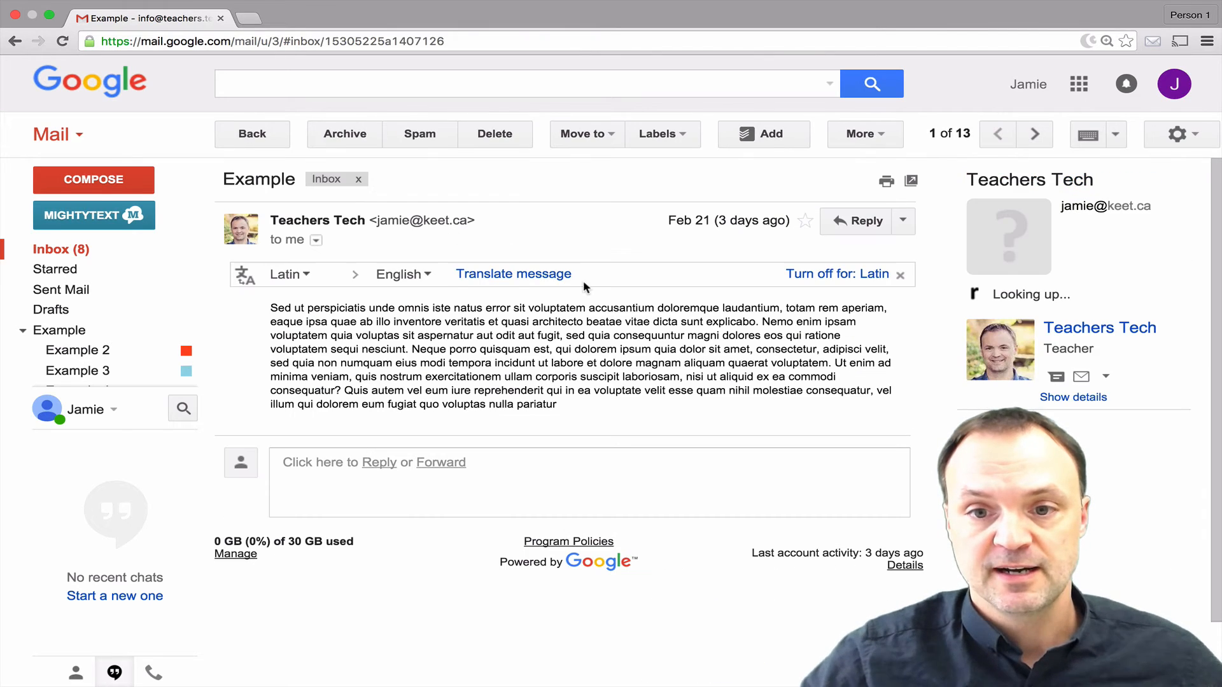
pyautogui.click(903, 221)
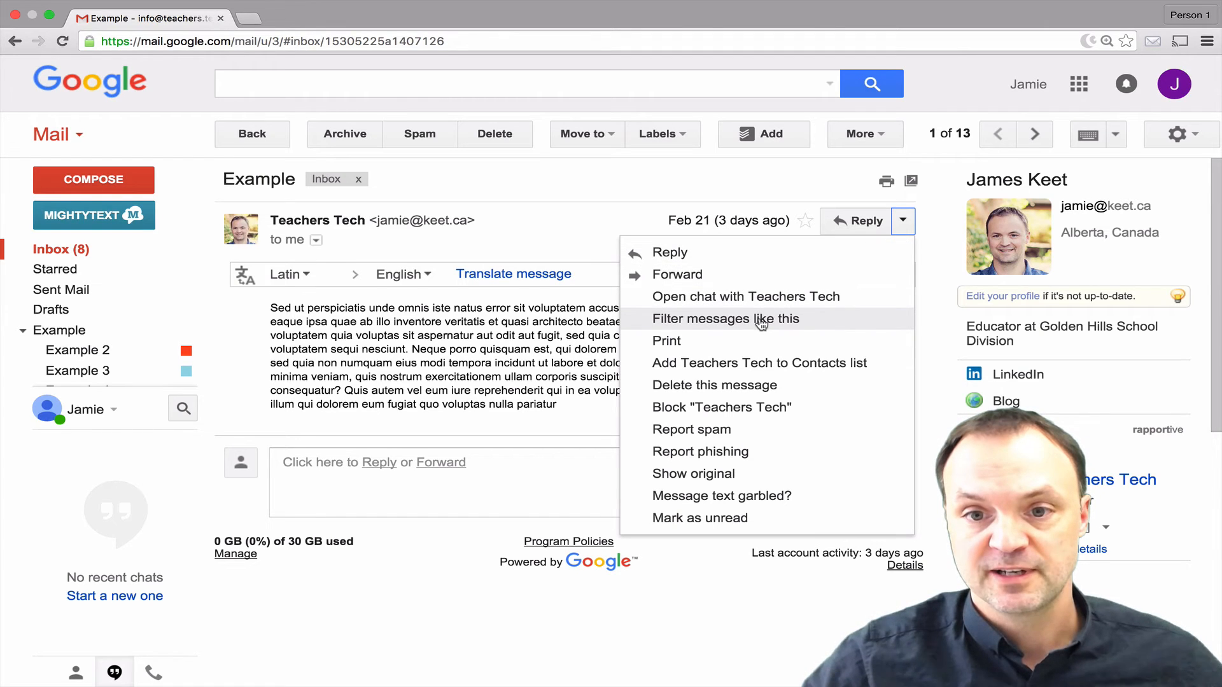
pyautogui.click(864, 134)
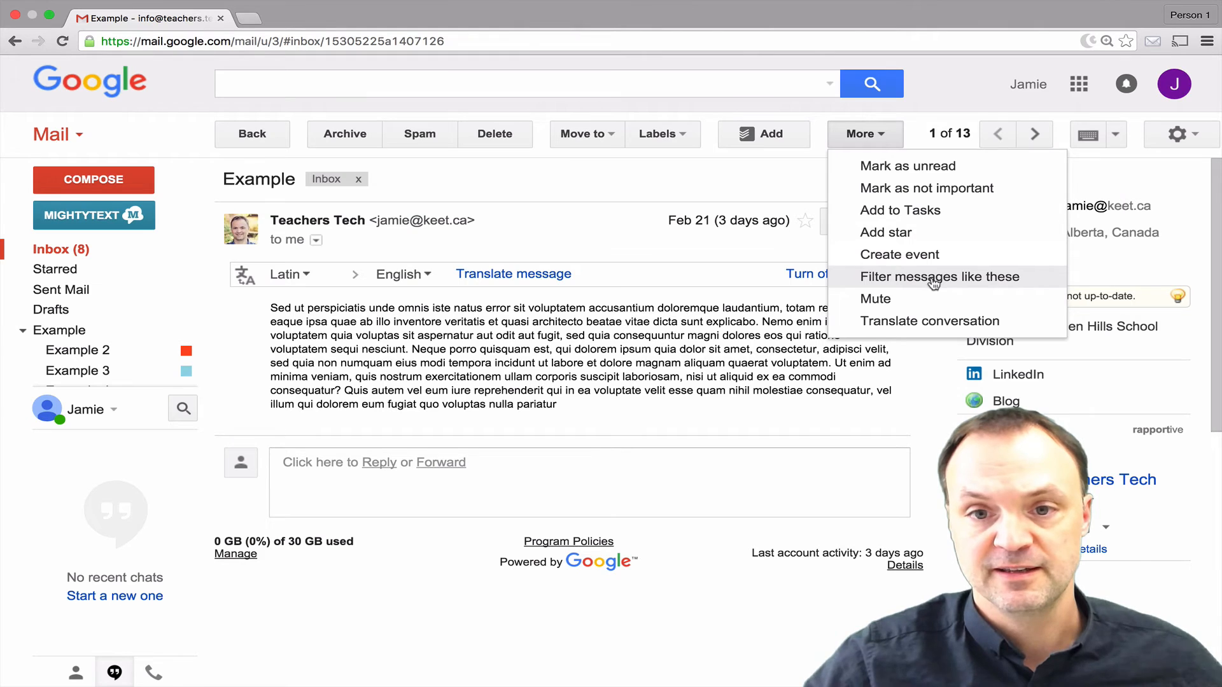
pyautogui.click(726, 234)
pyautogui.click(904, 222)
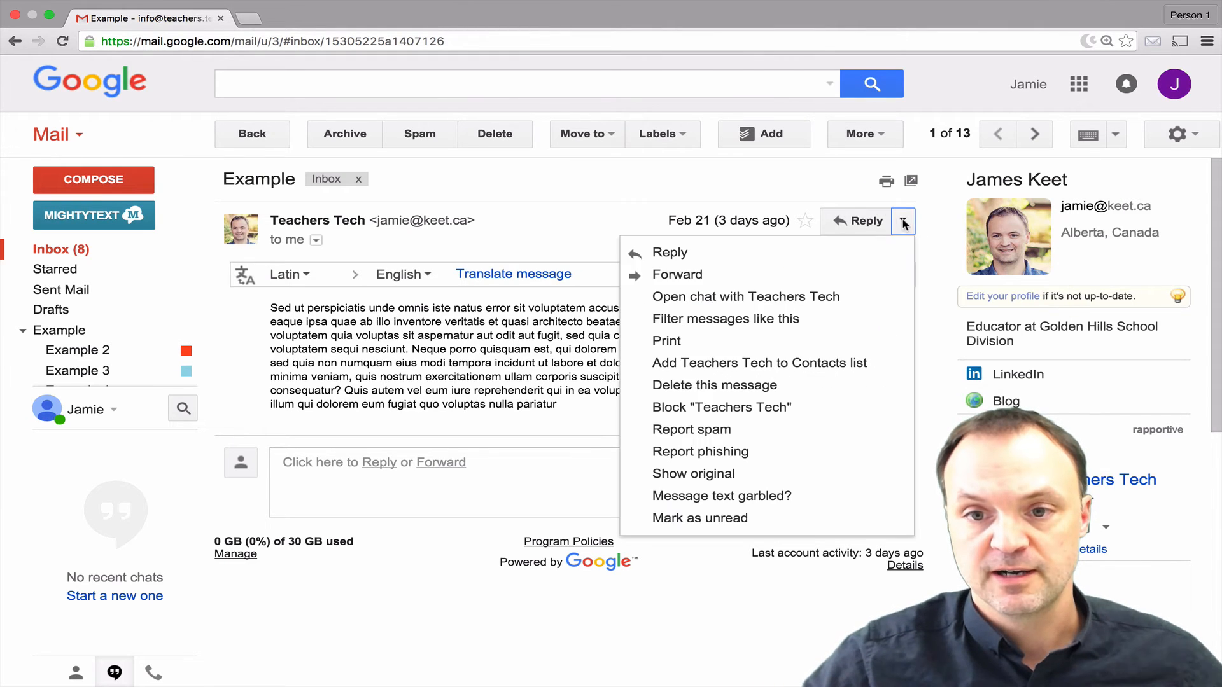
pyautogui.click(726, 318)
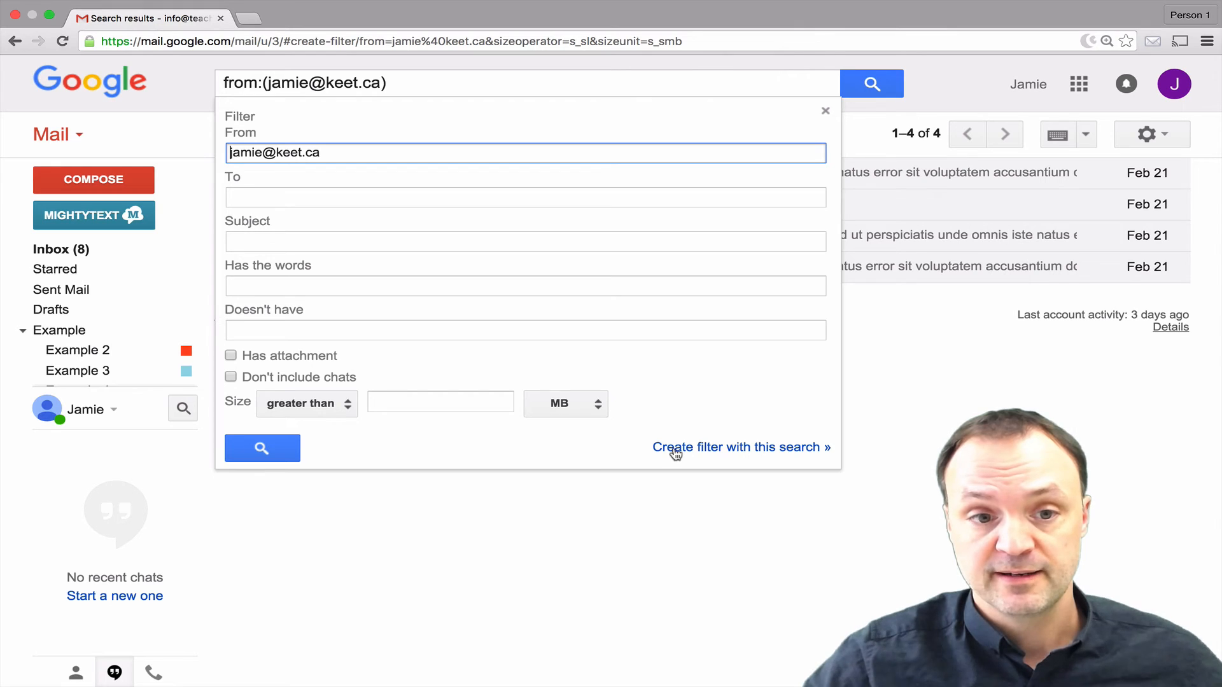
# Step: Apply label Example/Example 2, include the 4 existing conversations, and create the filter
pyautogui.click(719, 448)
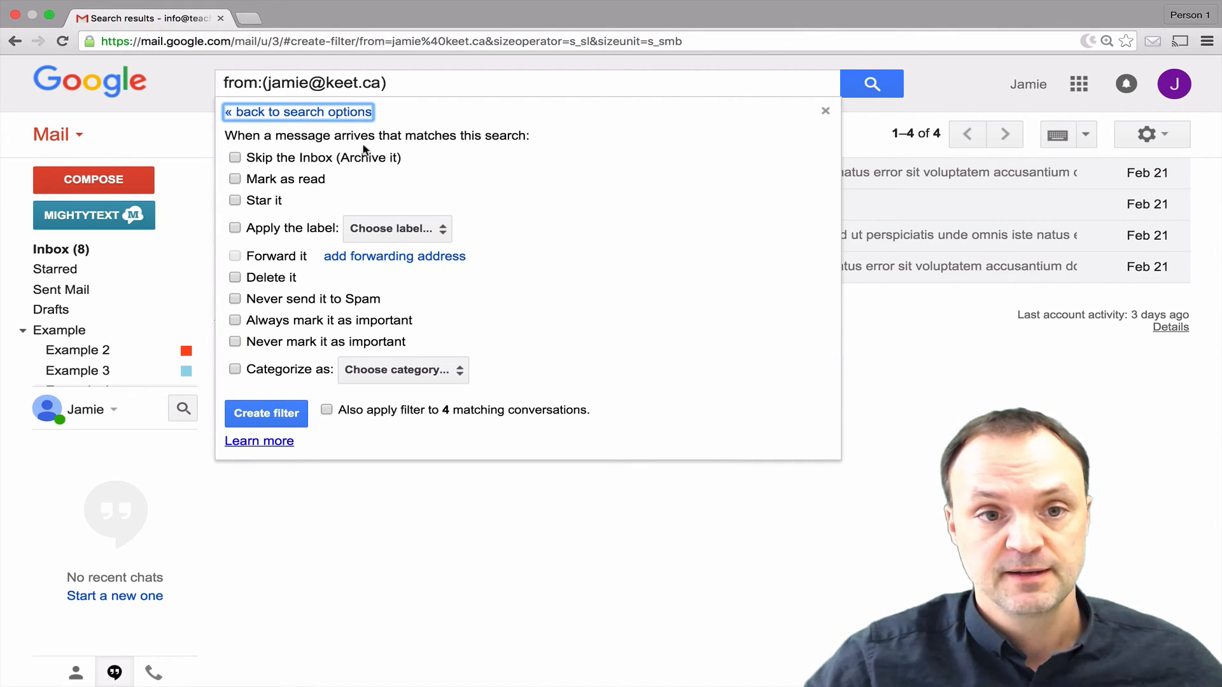
pyautogui.click(400, 231)
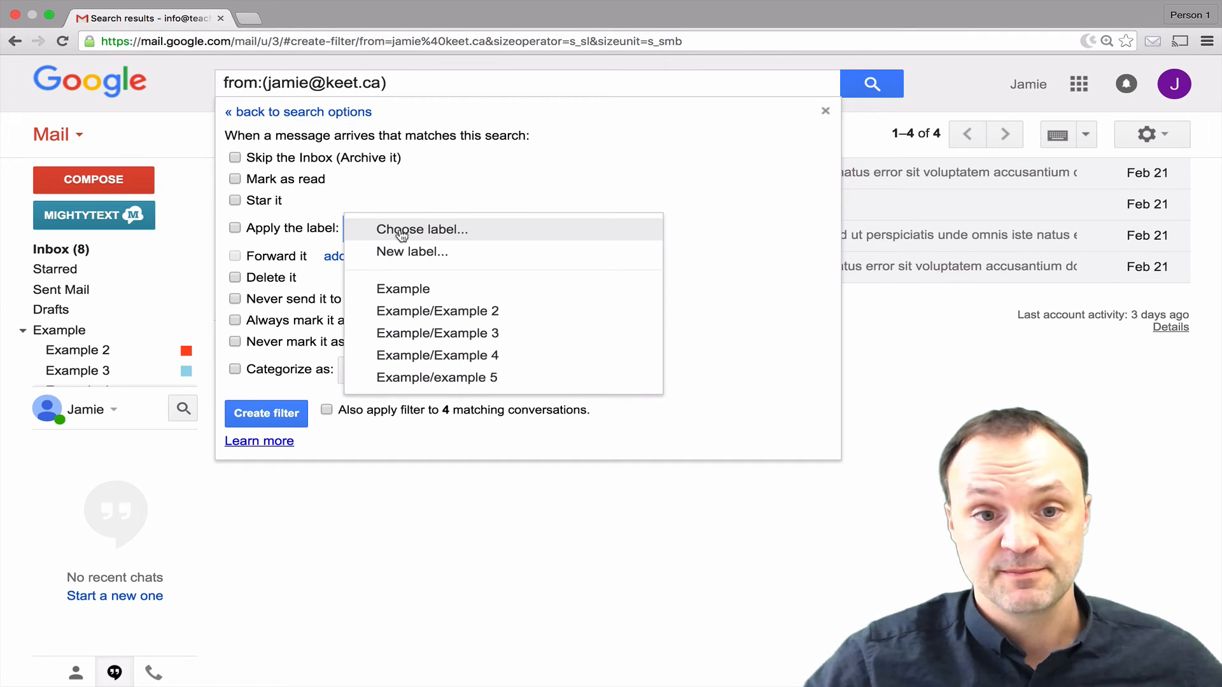
pyautogui.click(478, 315)
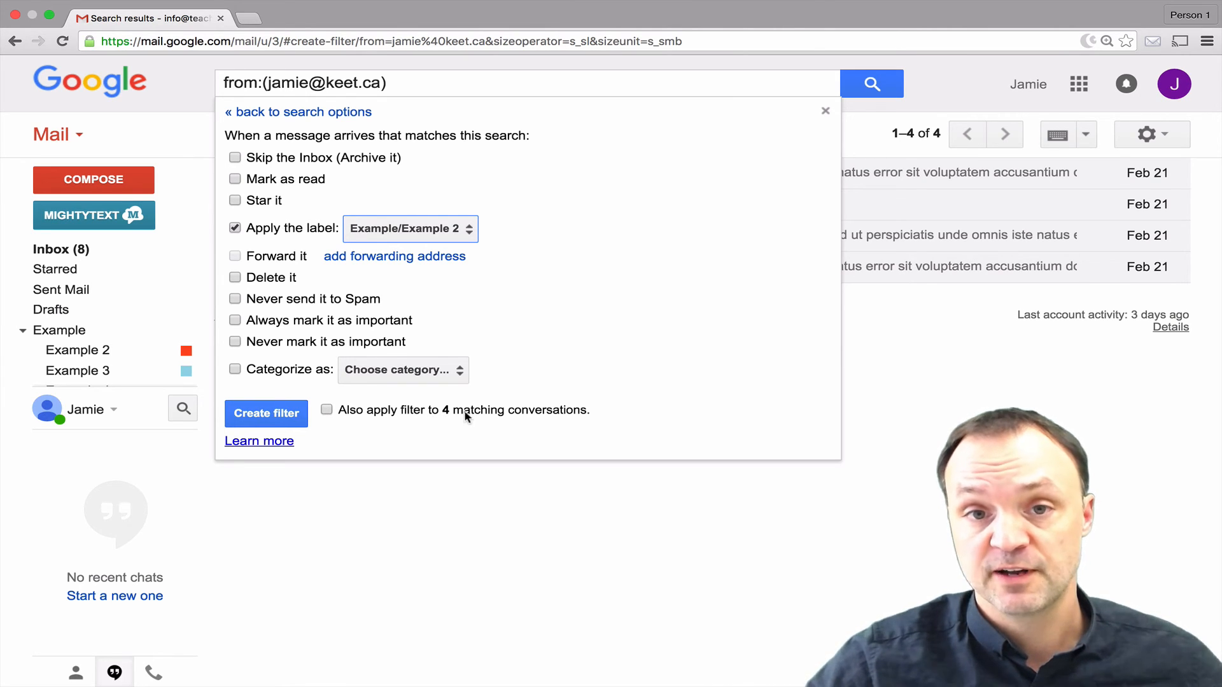
pyautogui.click(327, 410)
pyautogui.click(266, 412)
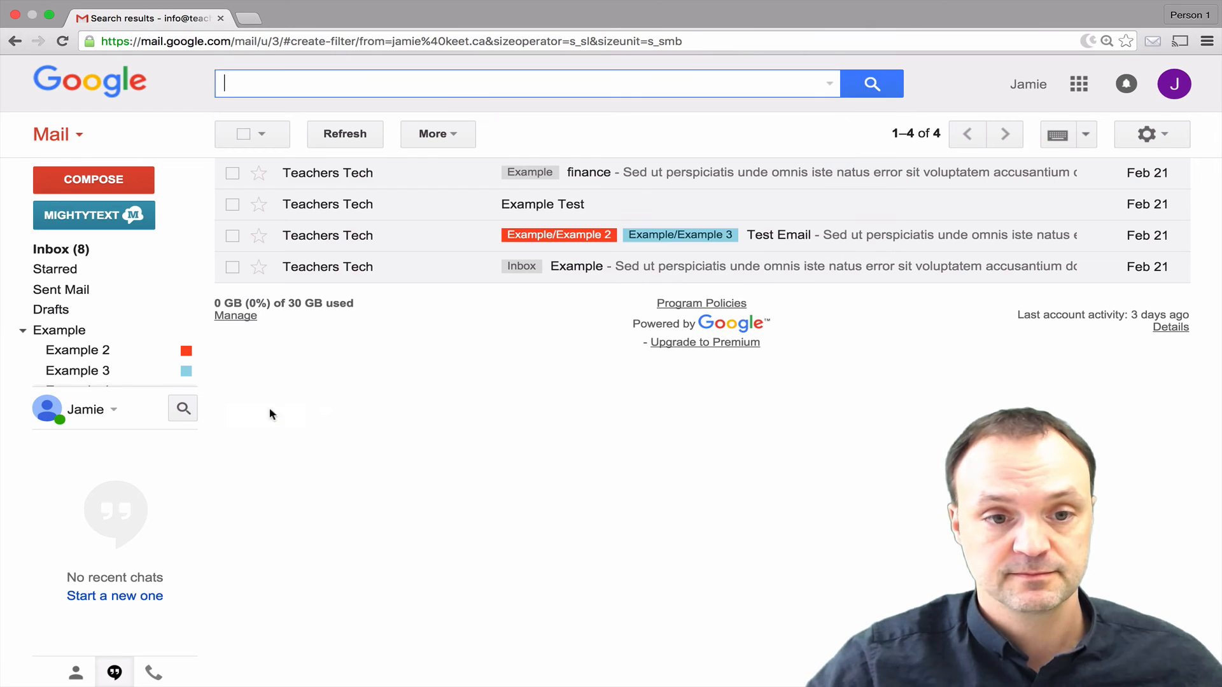
# Step: Return to the inbox and view the messages under the Example 2 label
pyautogui.click(503, 374)
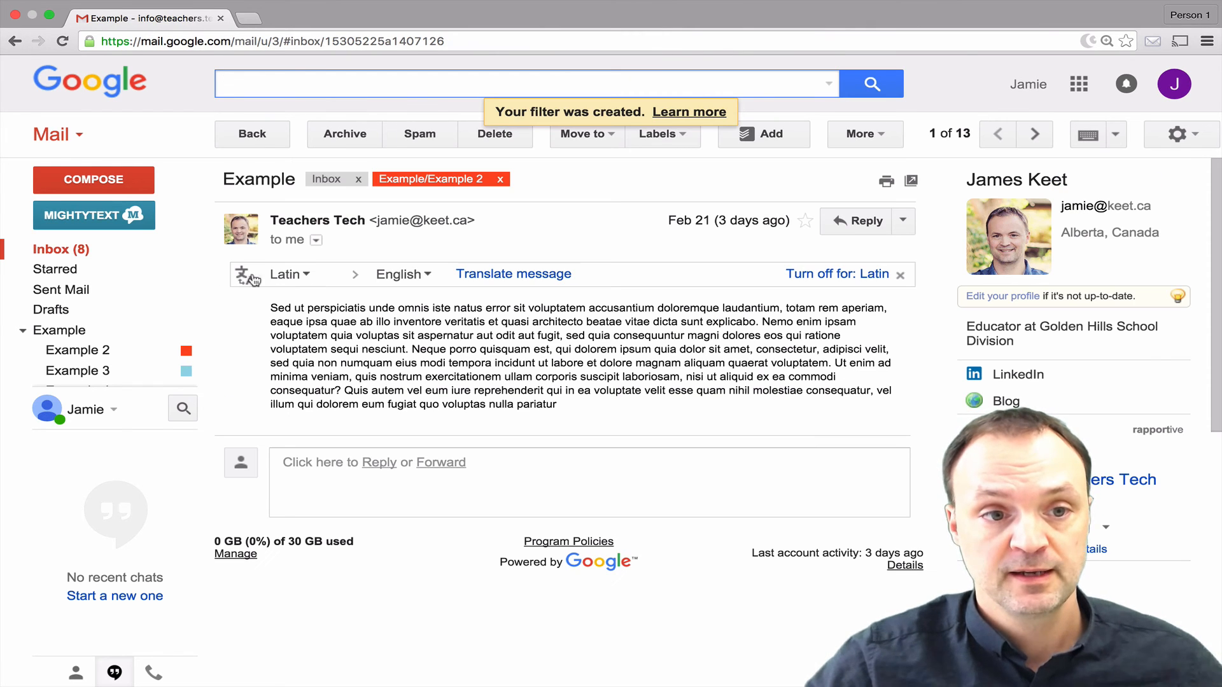
pyautogui.click(53, 250)
pyautogui.scroll(-1, 446, 292)
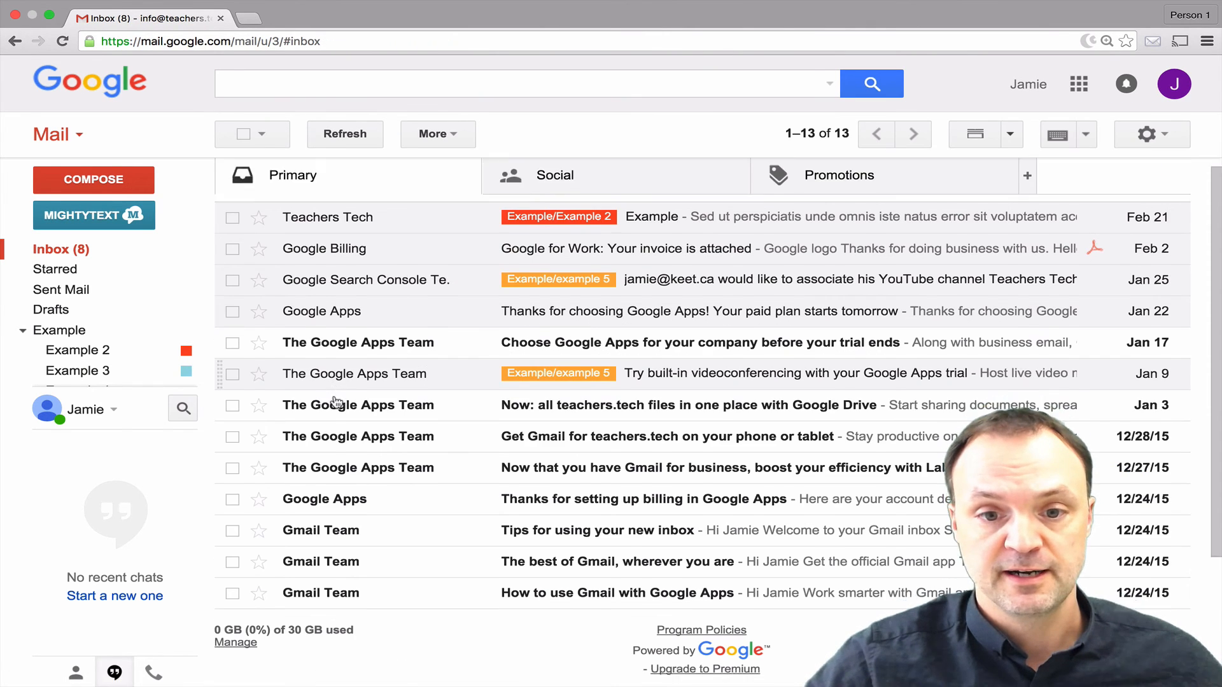
pyautogui.click(78, 350)
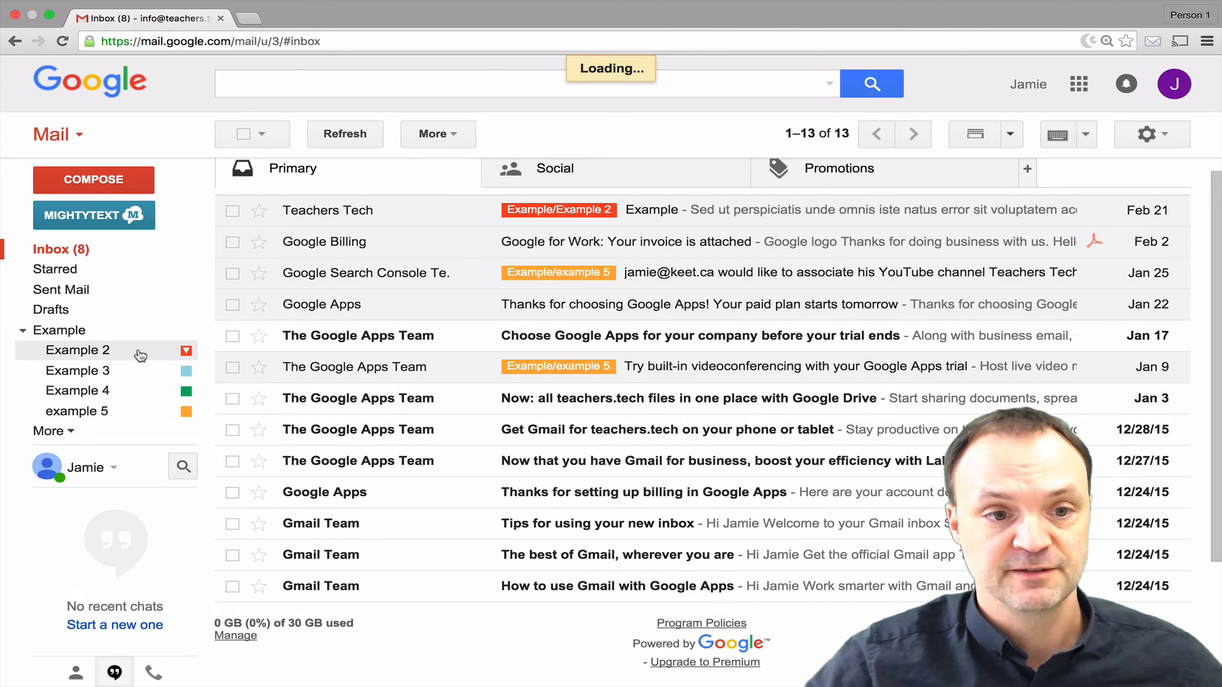